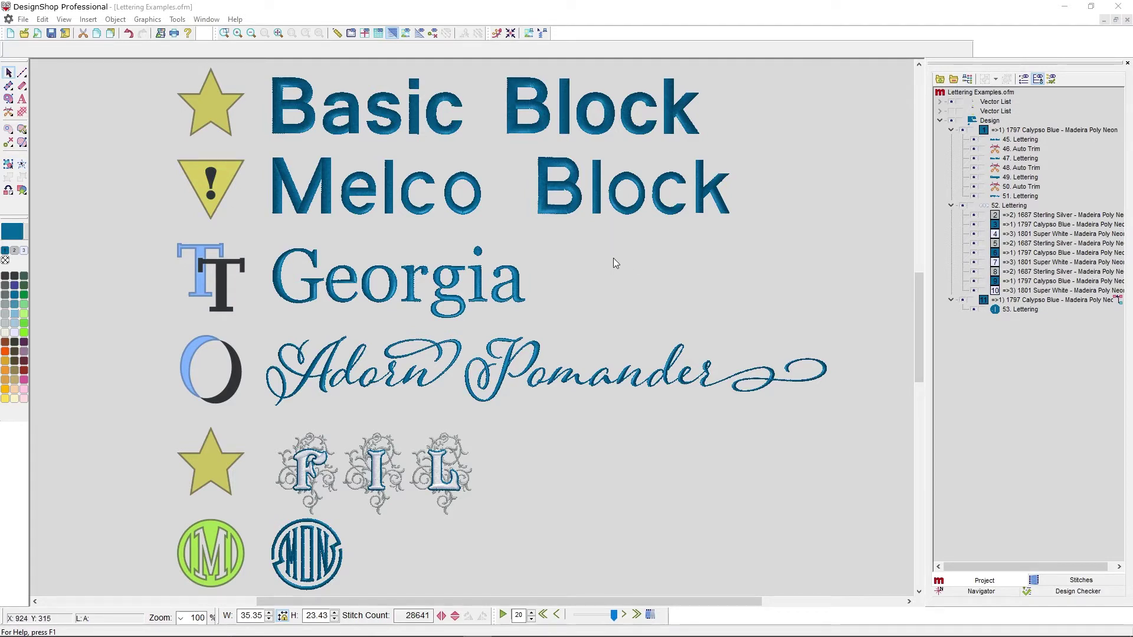
# Select the Basic Block lettering and open its Alphabet list in lettering mode.
pyautogui.click(512, 128)
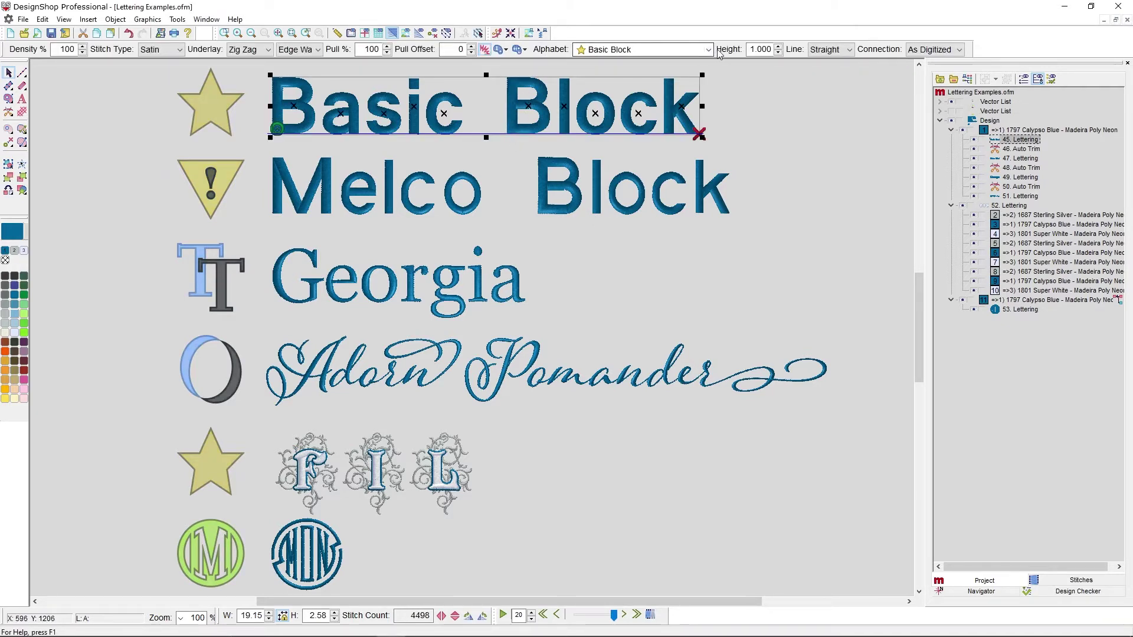
pyautogui.click(23, 102)
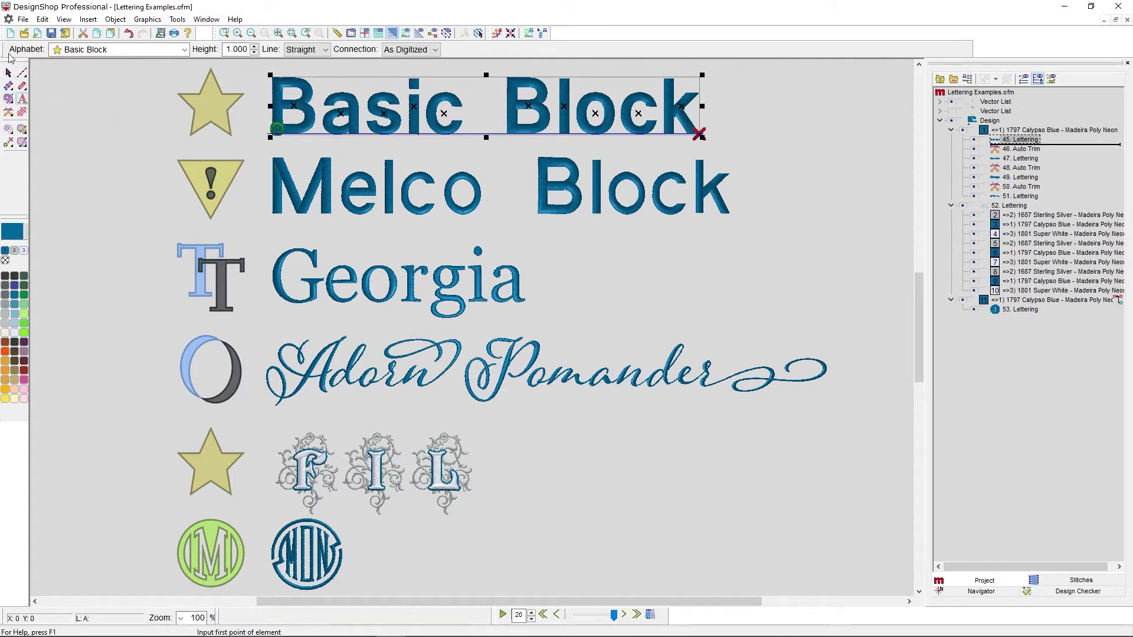
pyautogui.click(185, 51)
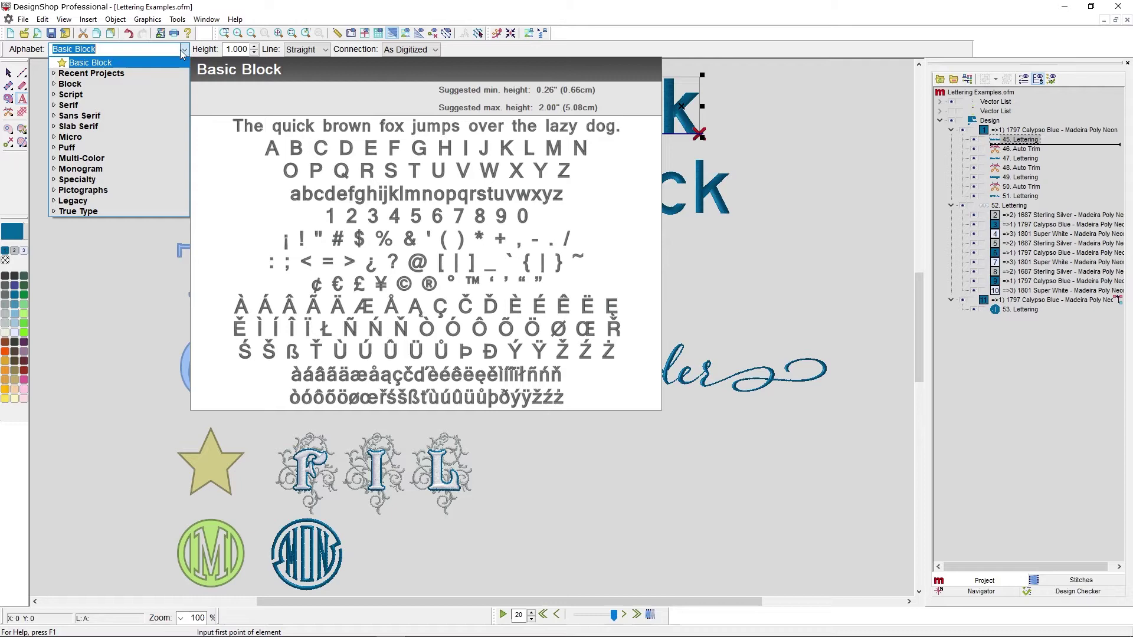
# Expand the Block alphabet category and scroll through its fonts.
pyautogui.click(53, 86)
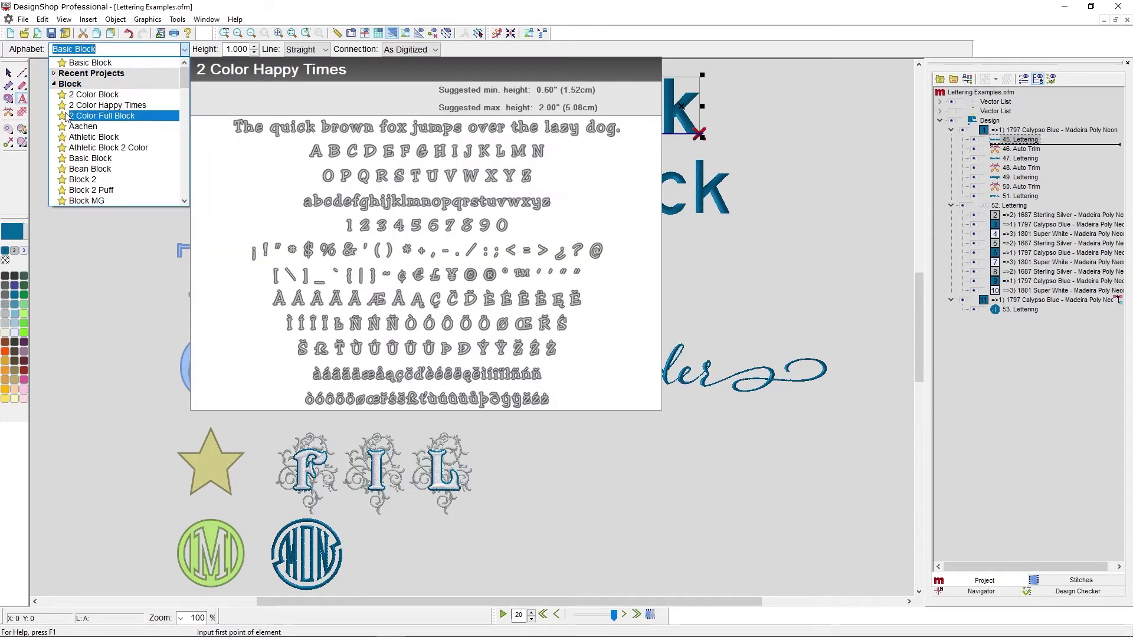
pyautogui.scroll(-5, 137, 135)
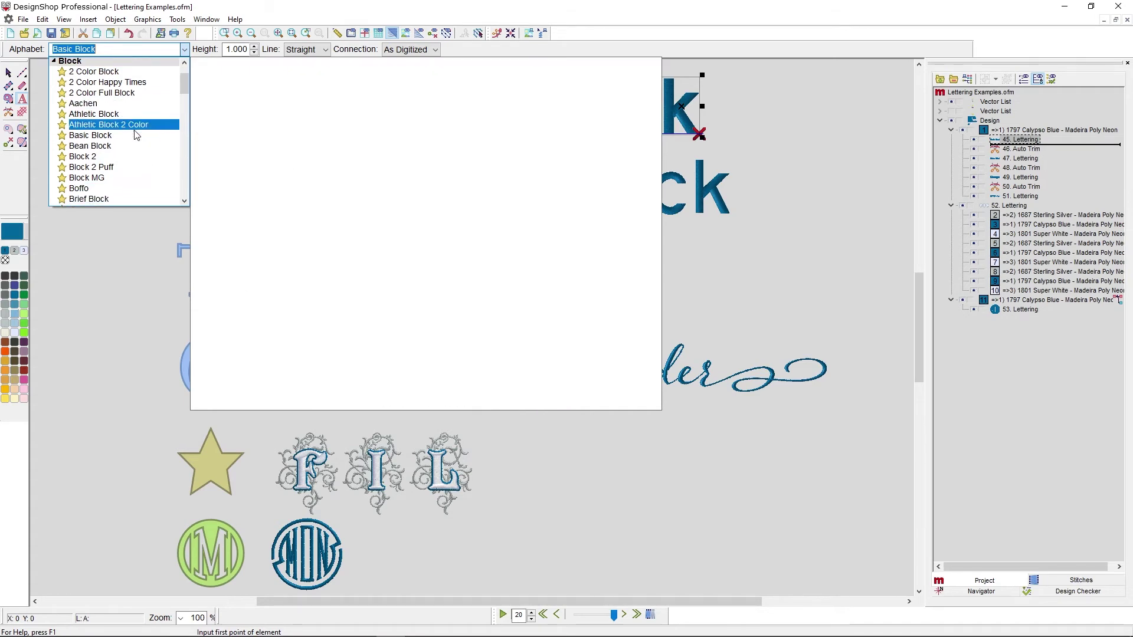
pyautogui.scroll(-7, 108, 141)
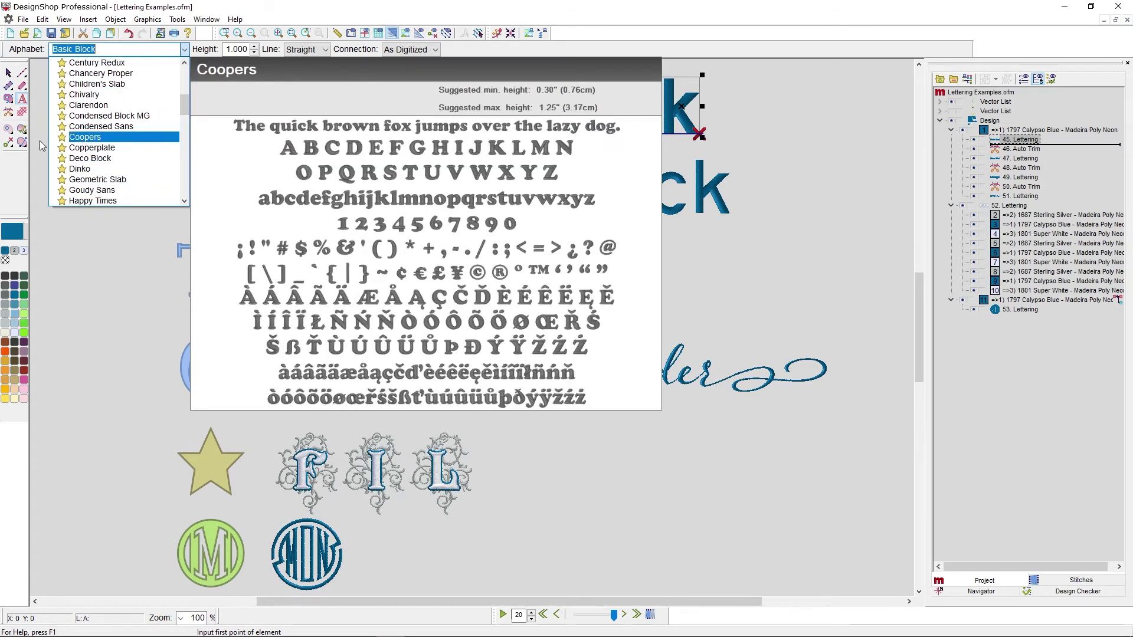
pyautogui.scroll(-3, 76, 144)
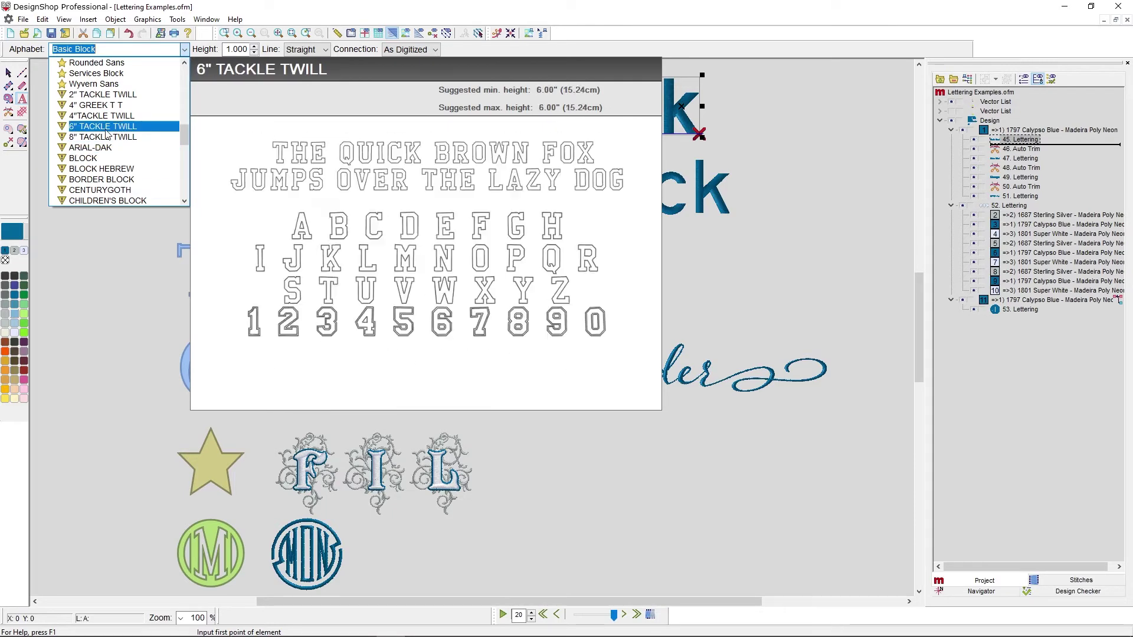
pyautogui.scroll(-6, 108, 150)
pyautogui.scroll(-6, 108, 152)
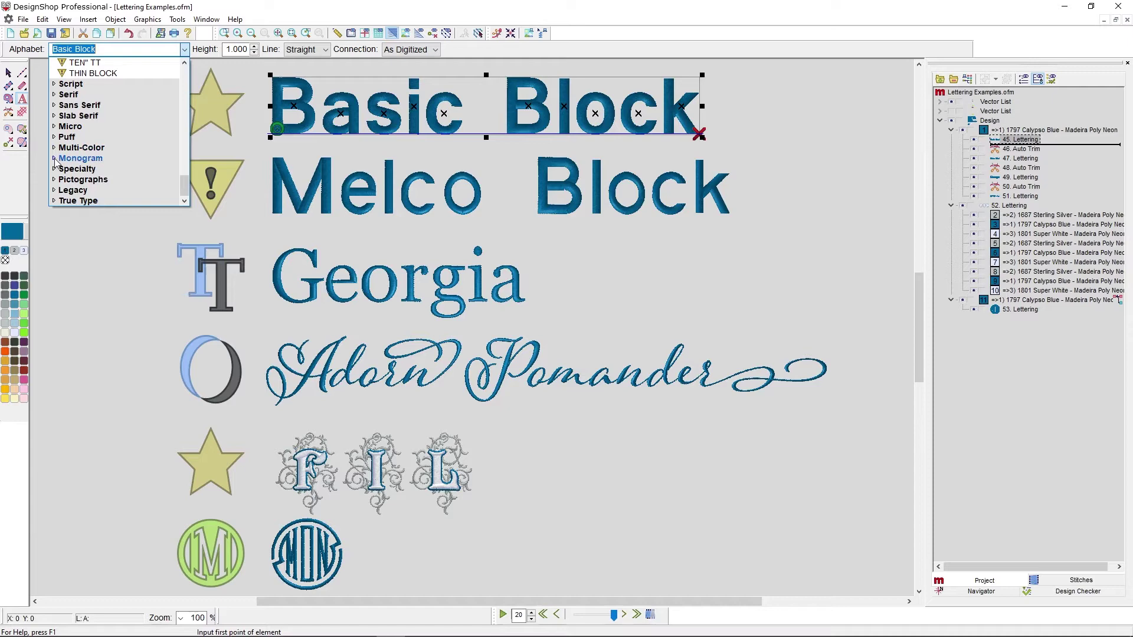
# Expand the Monogram and True Type categories to preview fonts such as Ayres.
pyautogui.click(54, 158)
pyautogui.scroll(-2, 135, 154)
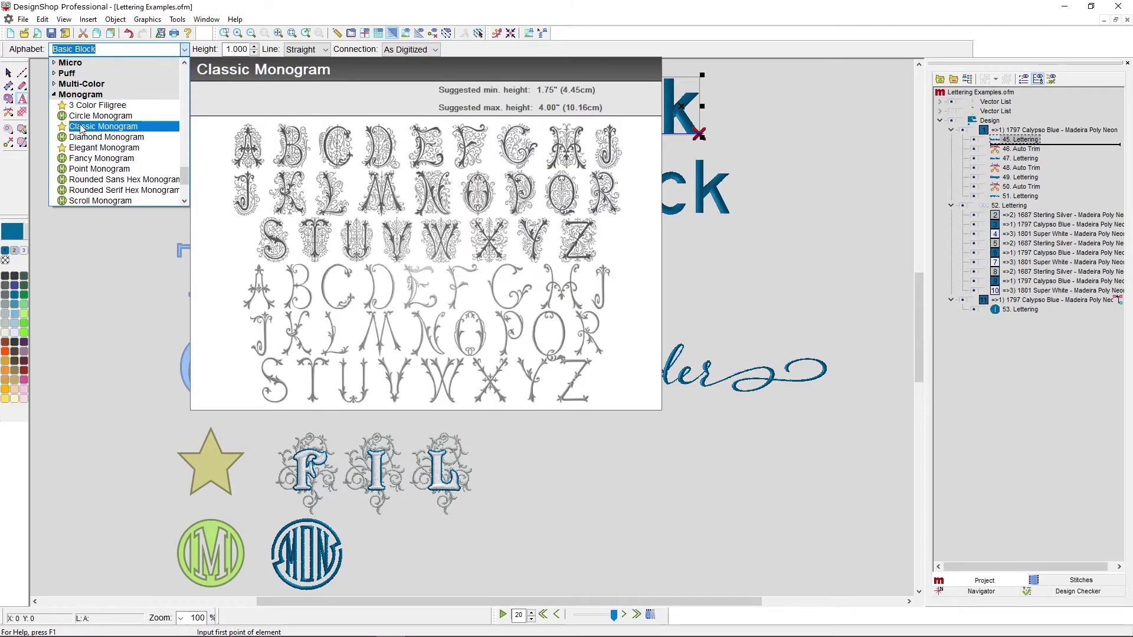
pyautogui.scroll(-3, 76, 129)
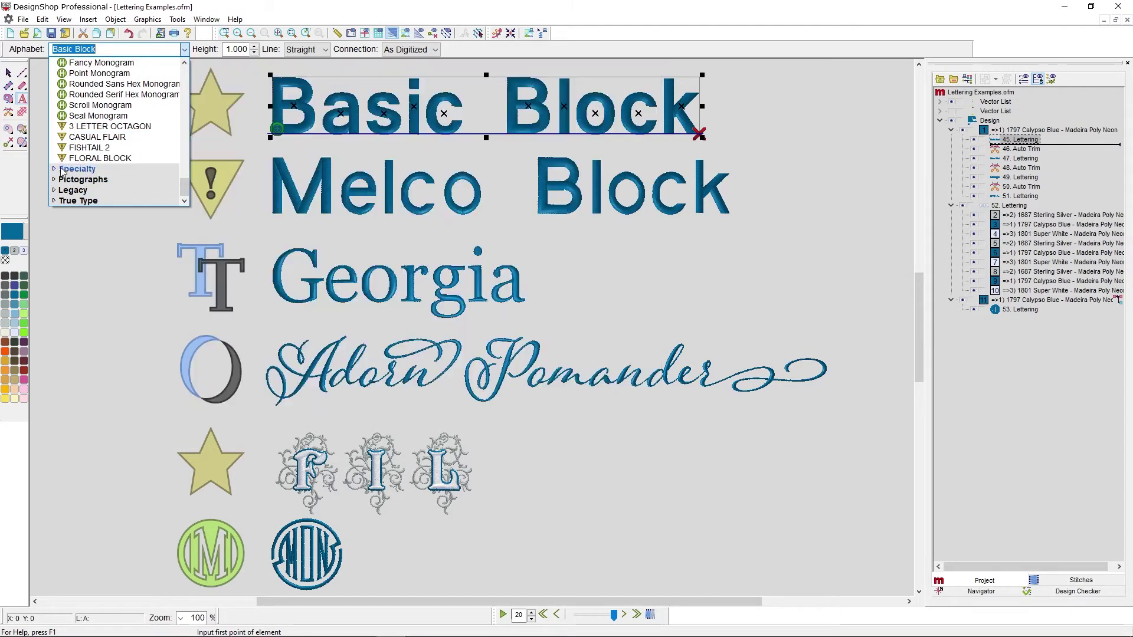
pyautogui.click(54, 201)
pyautogui.scroll(-10, 102, 172)
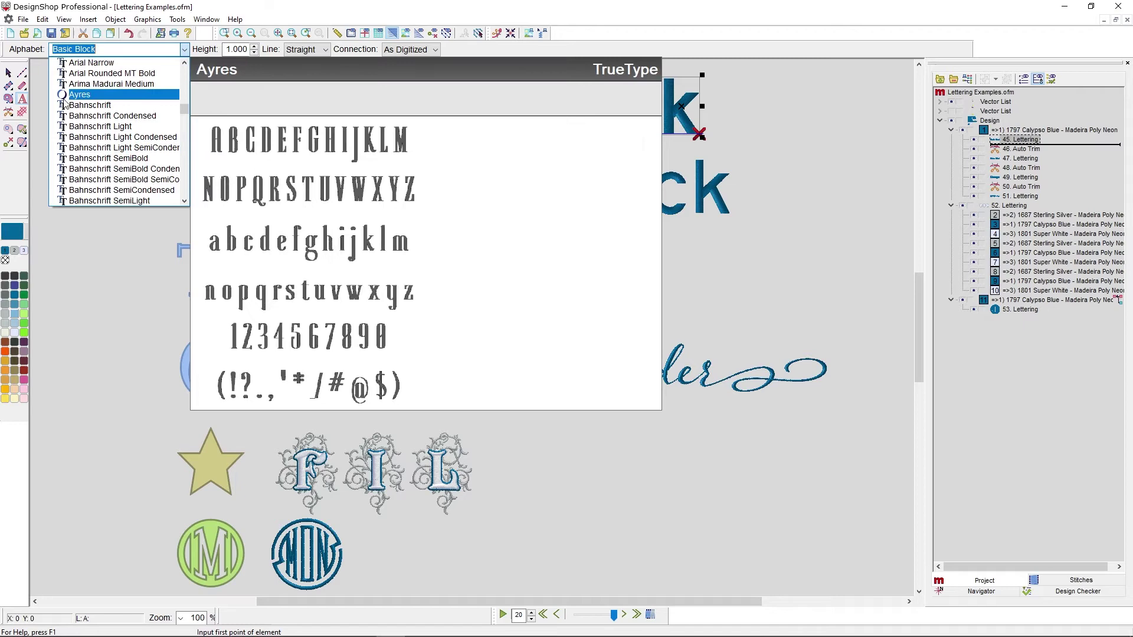
# Close the alphabet list, leave lettering mode, and select the star graphic beside Basic Block.
pyautogui.scroll(4, 66, 100)
pyautogui.click(536, 49)
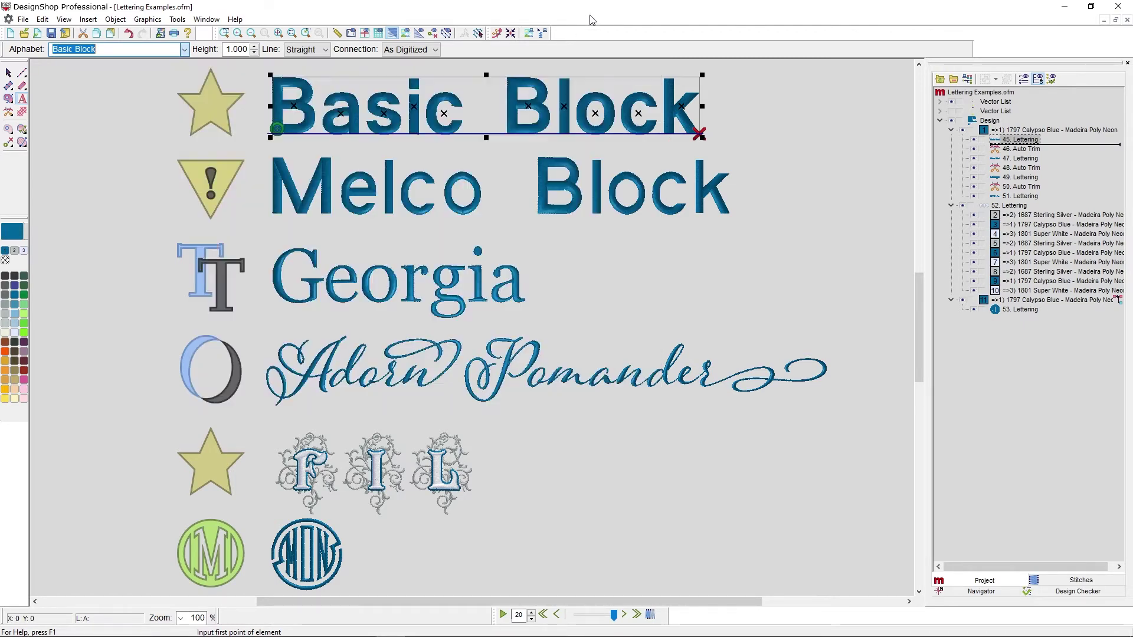
pyautogui.press('Escape')
pyautogui.click(772, 301)
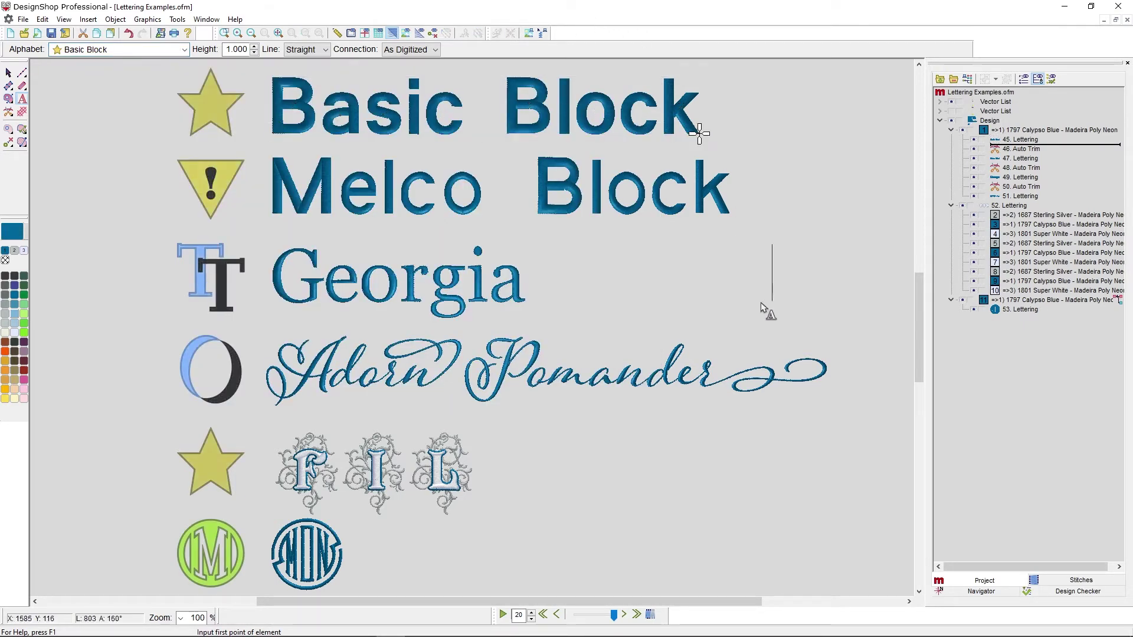
pyautogui.press('Escape')
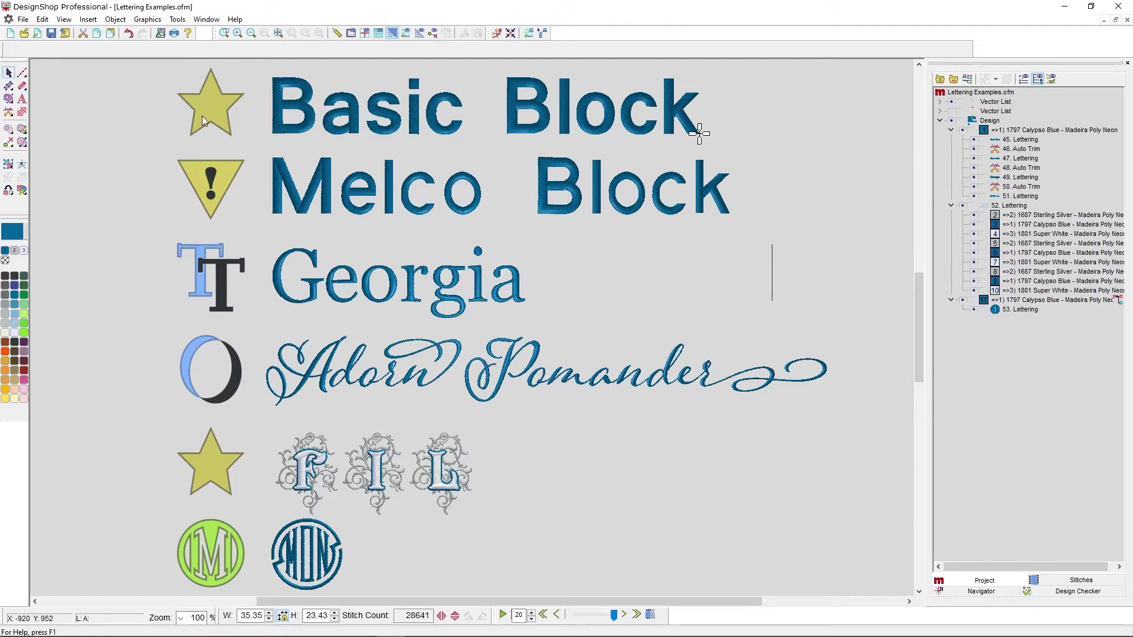
pyautogui.click(217, 108)
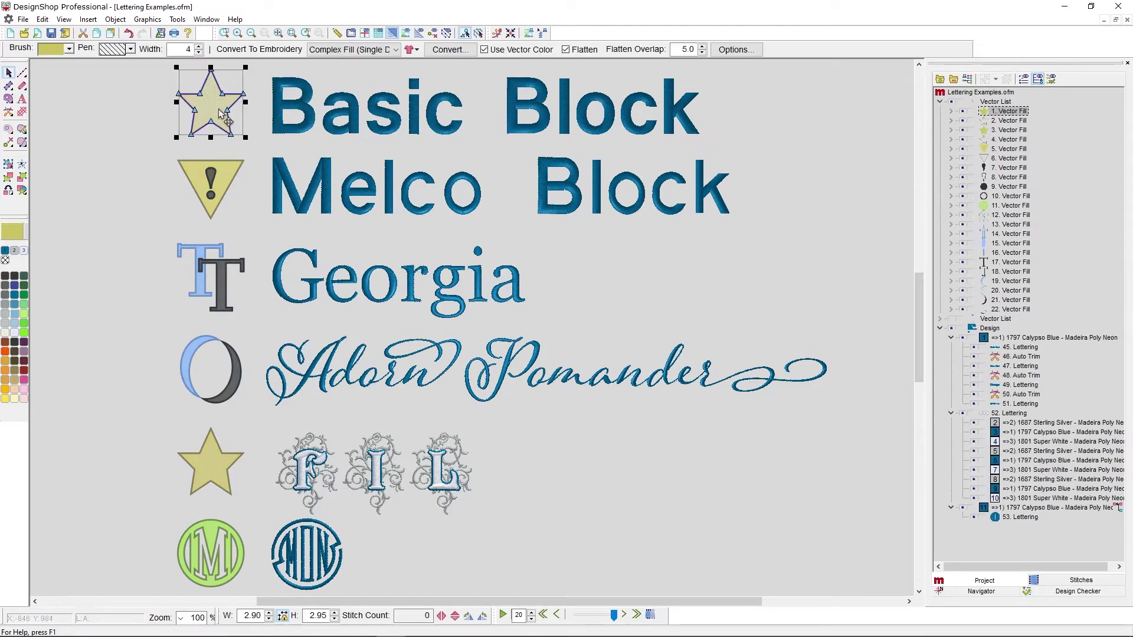
pyautogui.click(136, 152)
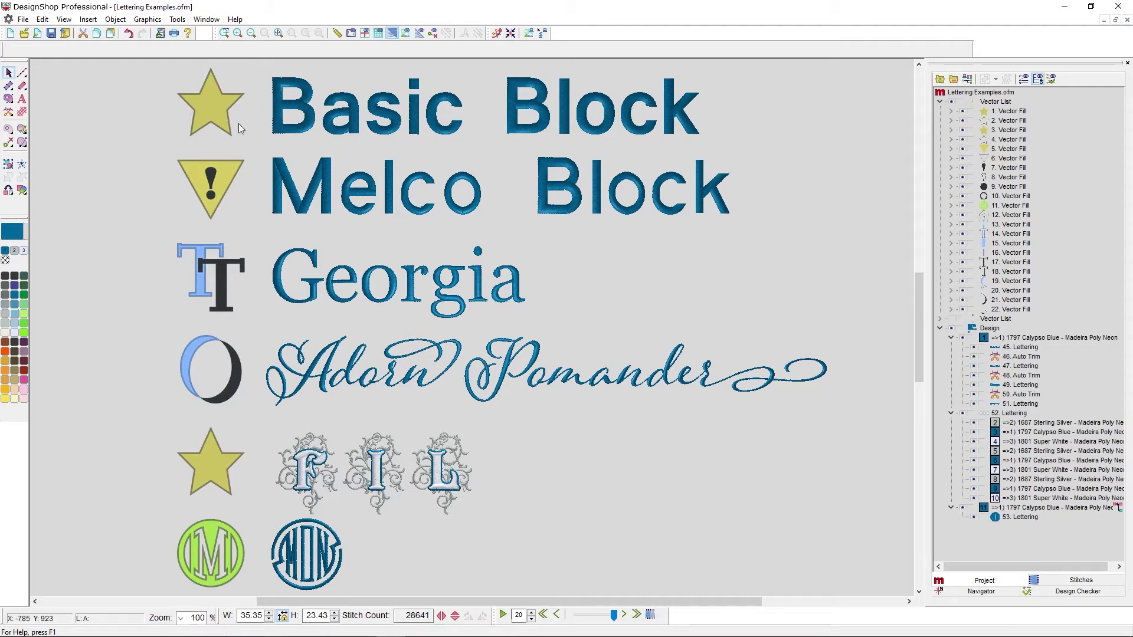
pyautogui.click(401, 125)
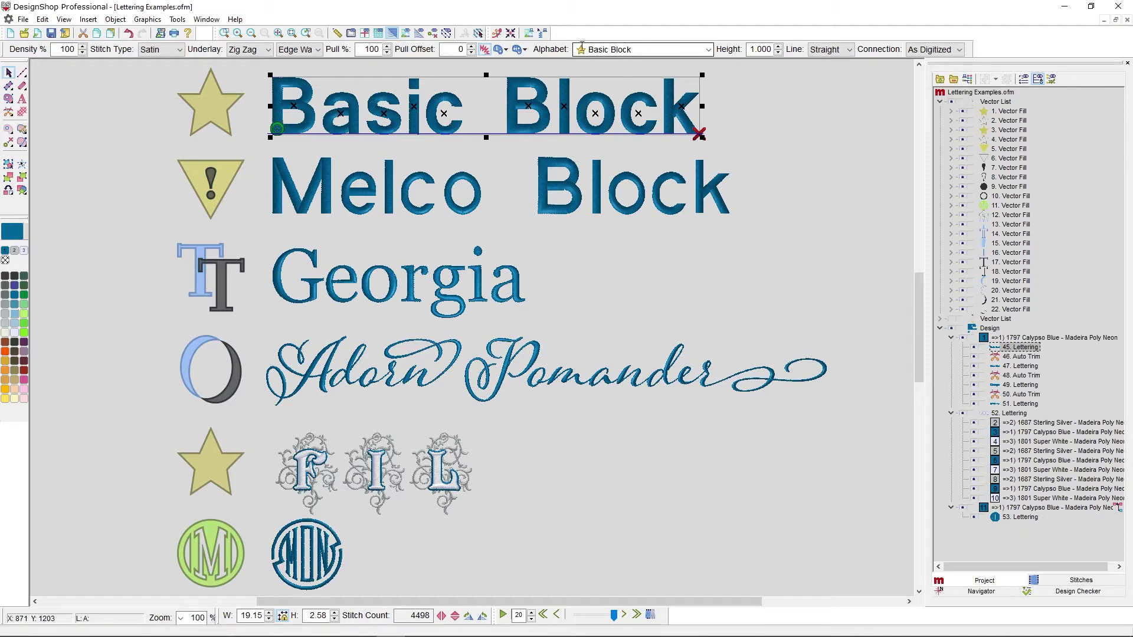
pyautogui.click(147, 118)
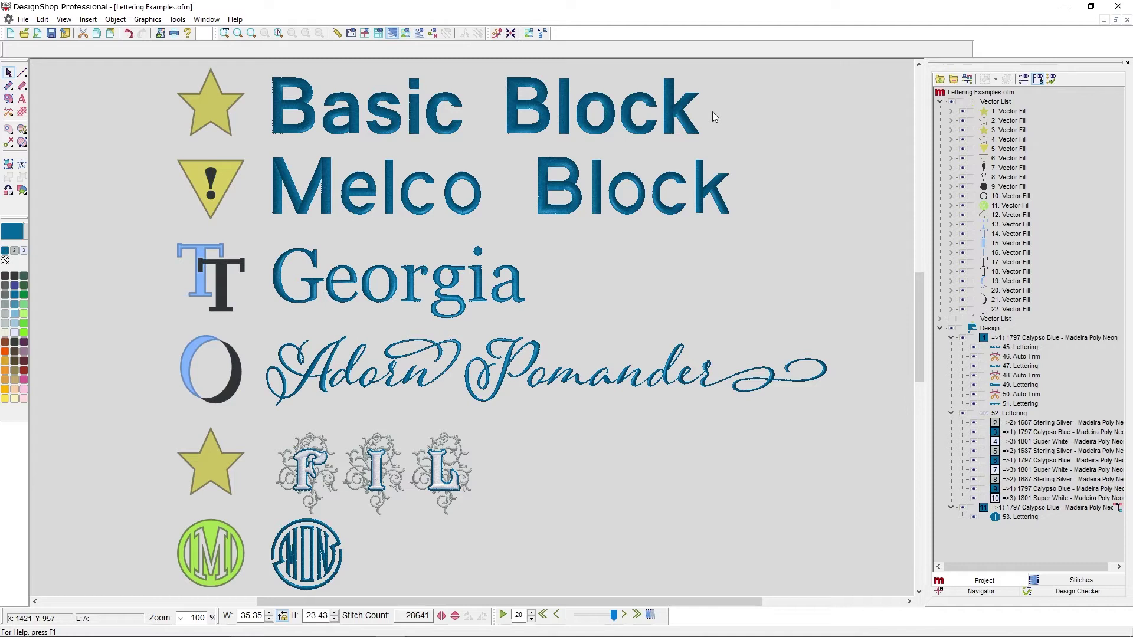
# Reselect Basic Block, preview its alphabet list, and close it keeping the Basic Block alphabet.
pyautogui.click(675, 118)
pyautogui.click(709, 50)
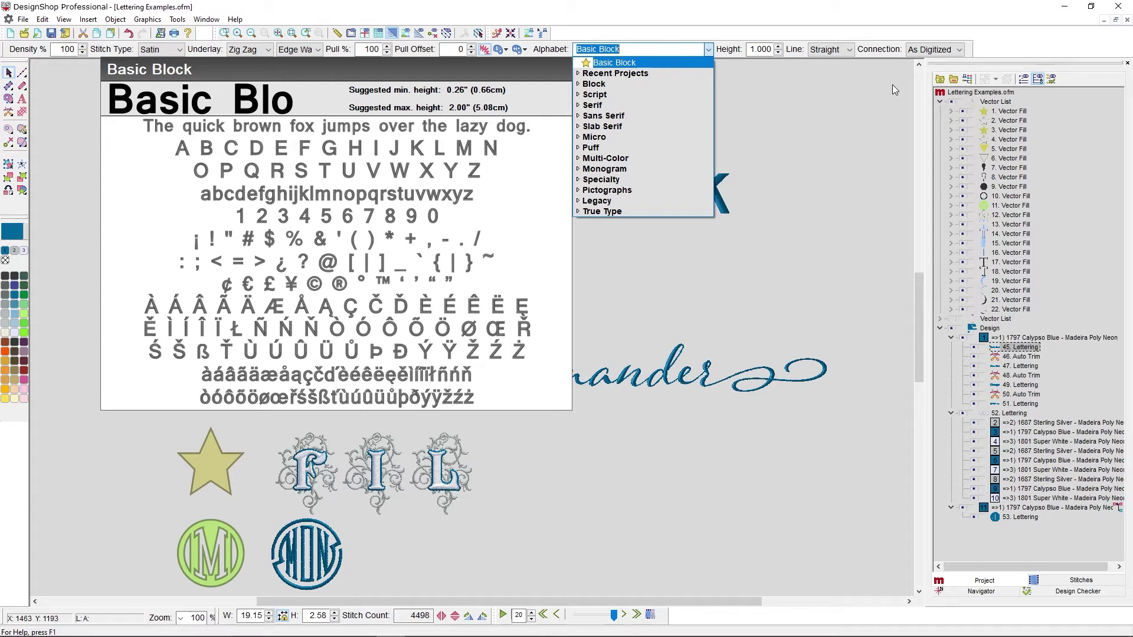
pyautogui.click(837, 108)
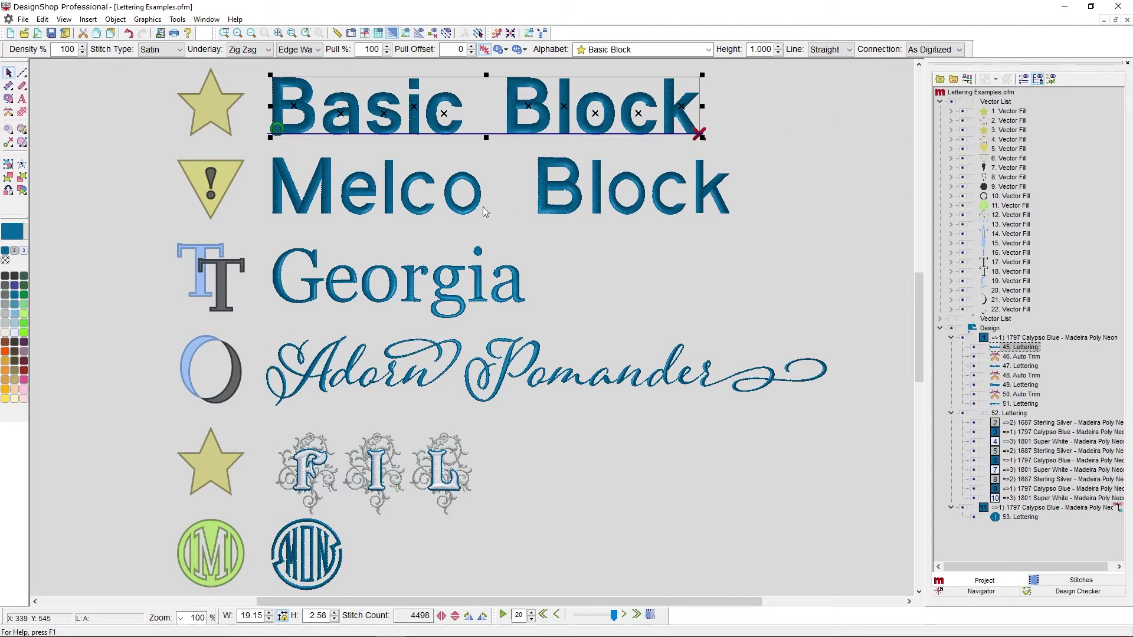
# Select the Melco Block lettering to reveal its MELCO BLOCK alphabet.
pyautogui.click(451, 209)
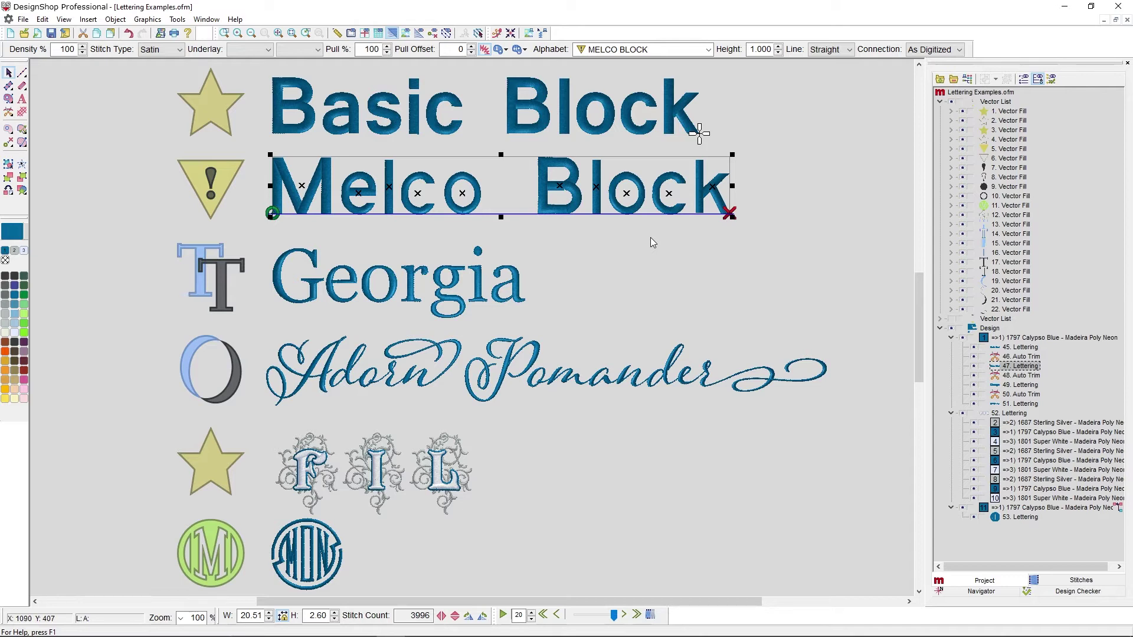
# Select the Georgia lettering to show the Georgia alphabet with bold and italic options.
pyautogui.click(511, 289)
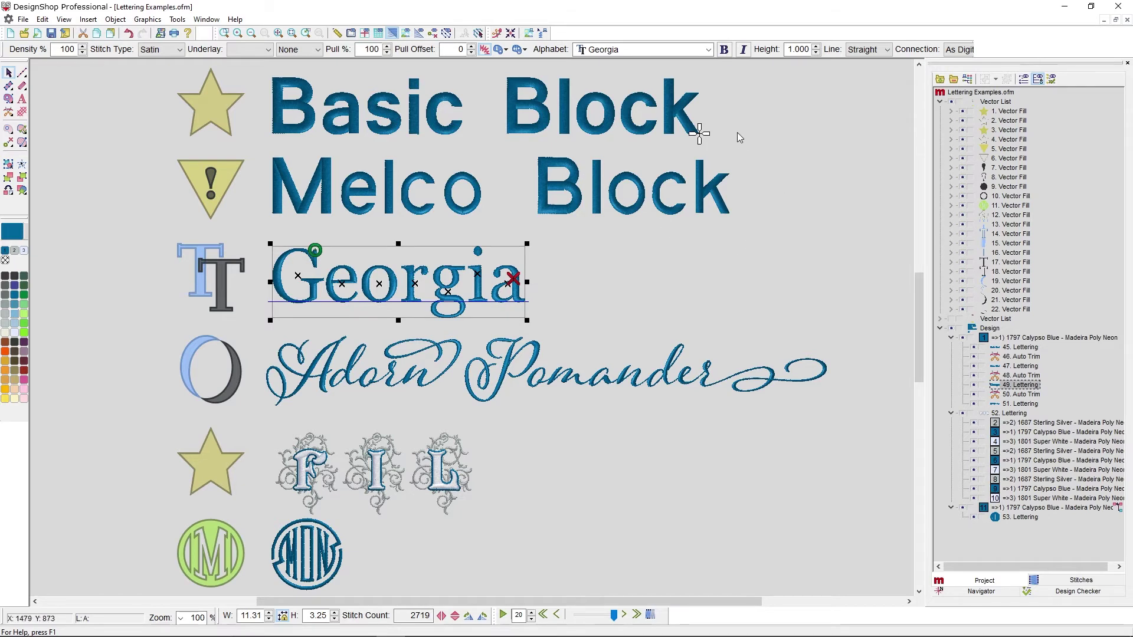
pyautogui.click(725, 51)
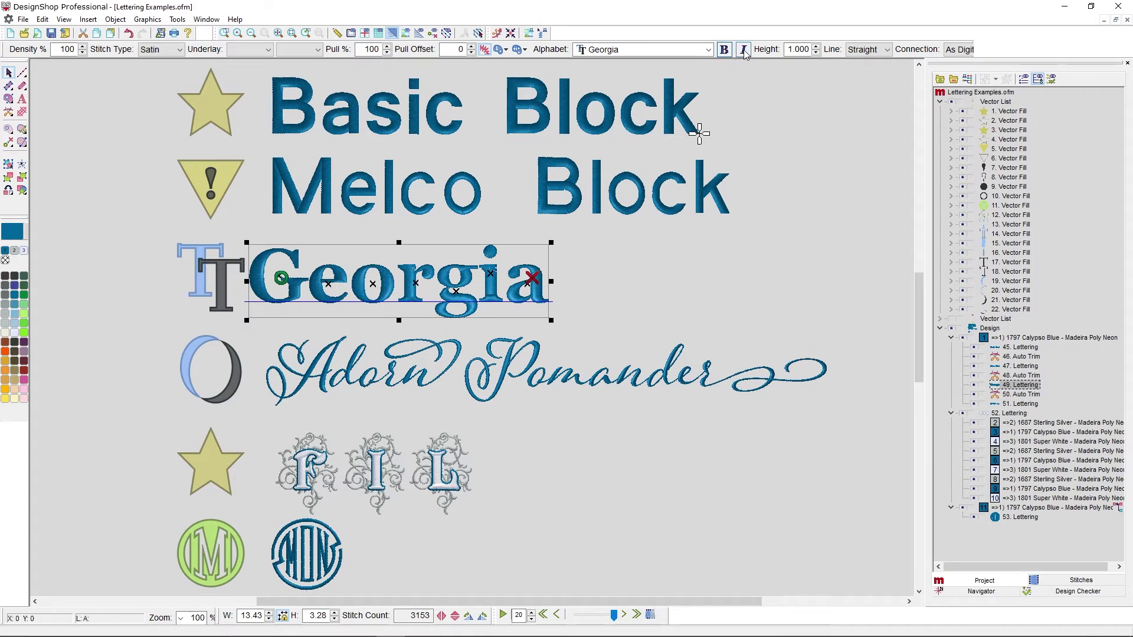
pyautogui.click(744, 50)
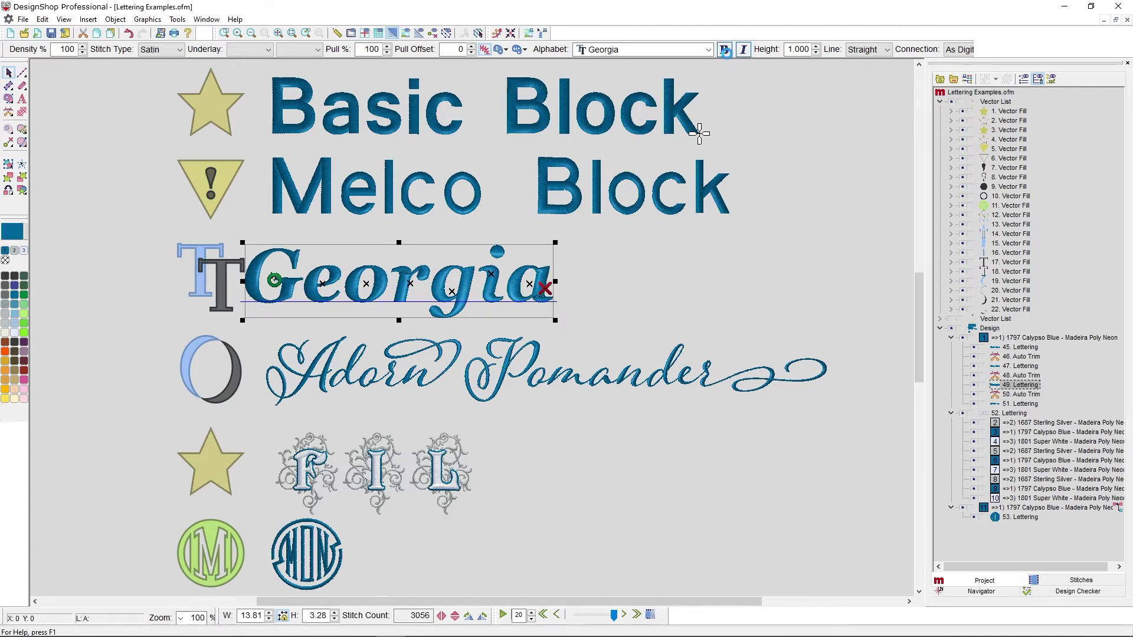
pyautogui.click(727, 53)
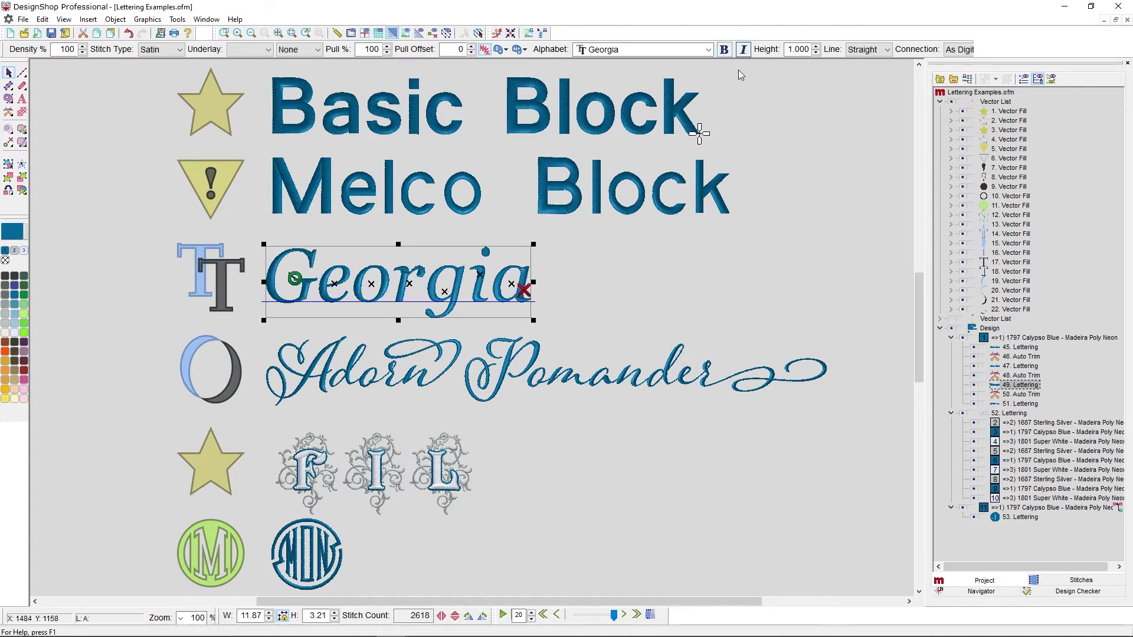
pyautogui.click(742, 56)
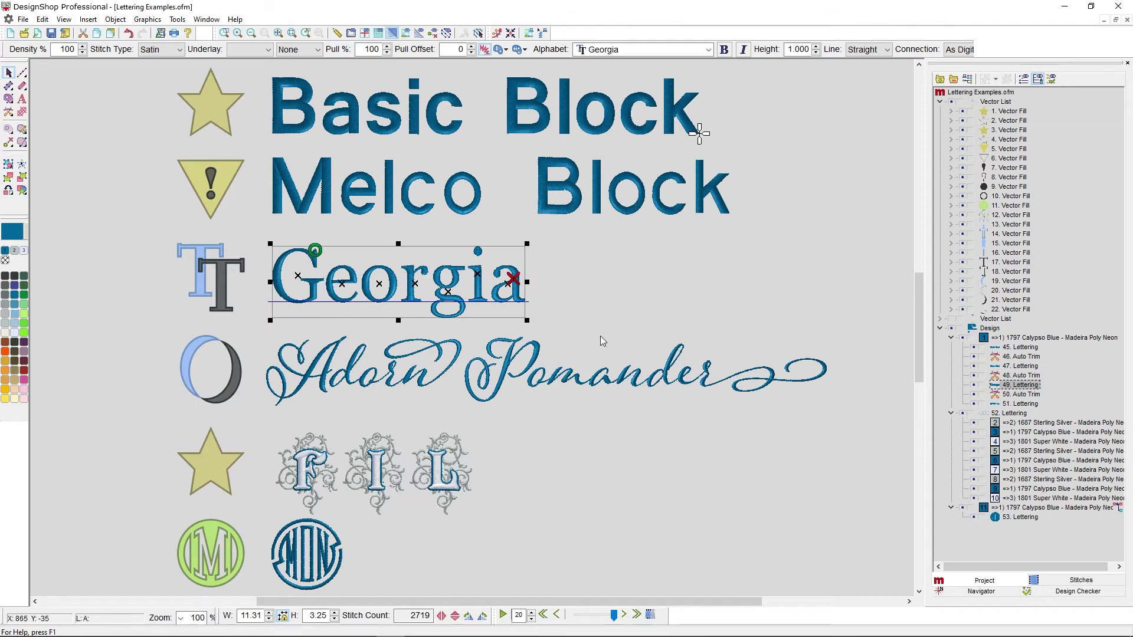
pyautogui.click(592, 405)
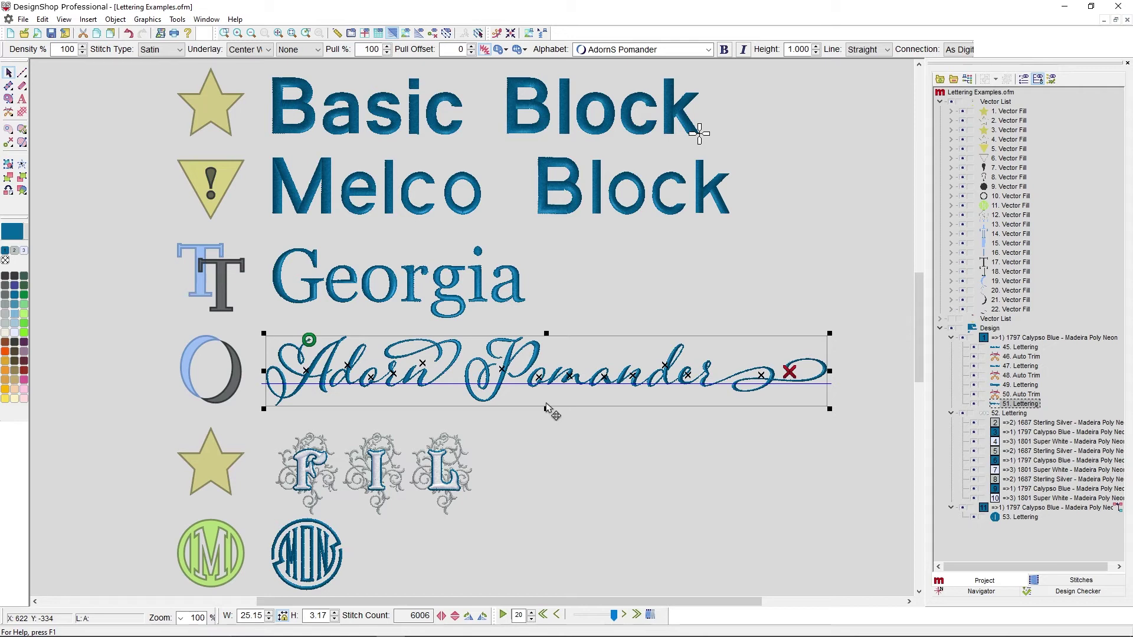
pyautogui.click(562, 434)
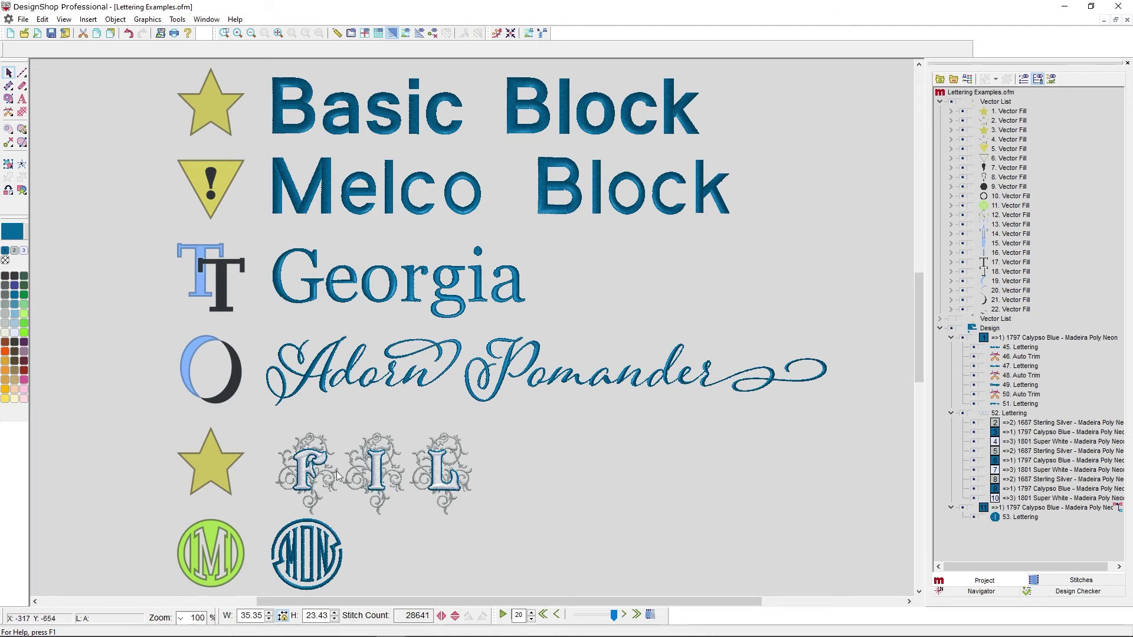
pyautogui.click(313, 503)
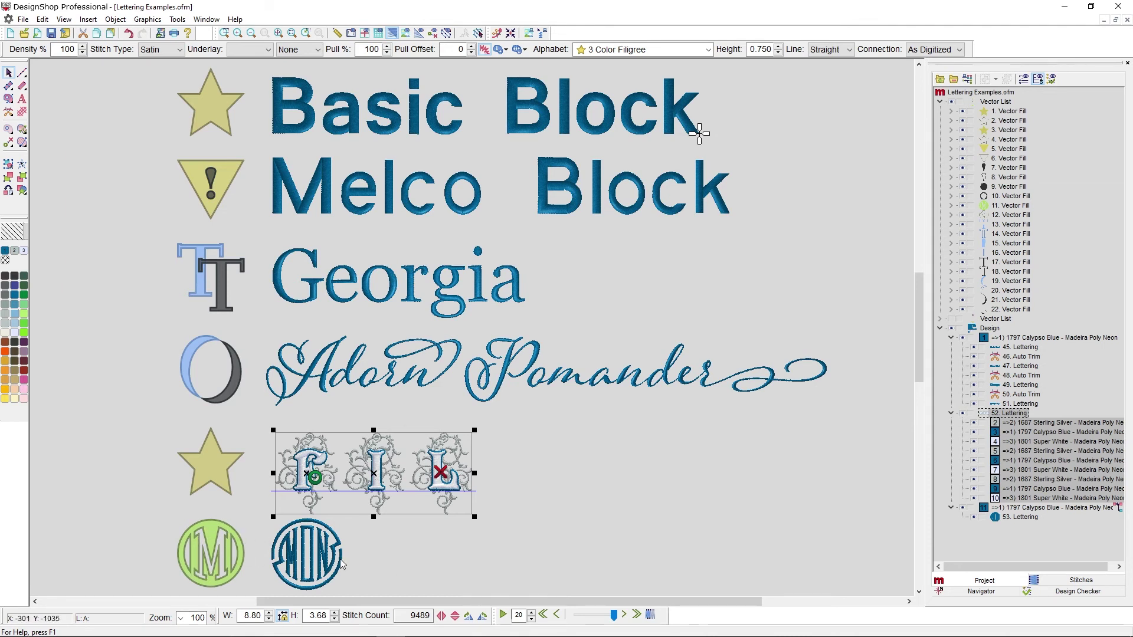
pyautogui.click(368, 558)
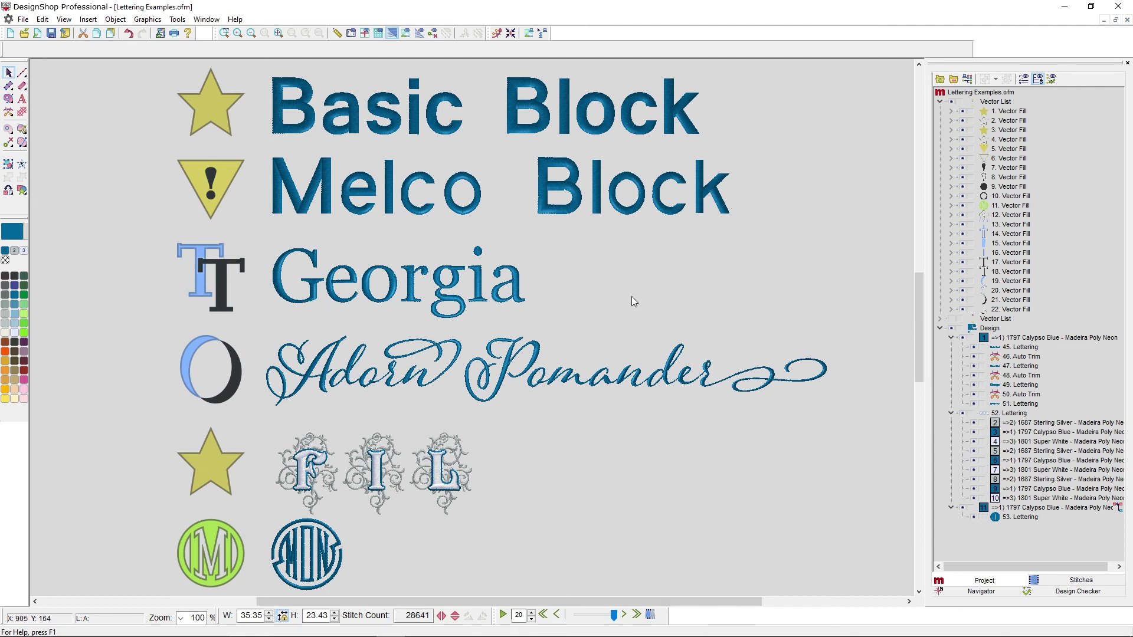
# Show hidden objects, revealing the TM lettering and warning triangle at the left edge.
pyautogui.click(953, 320)
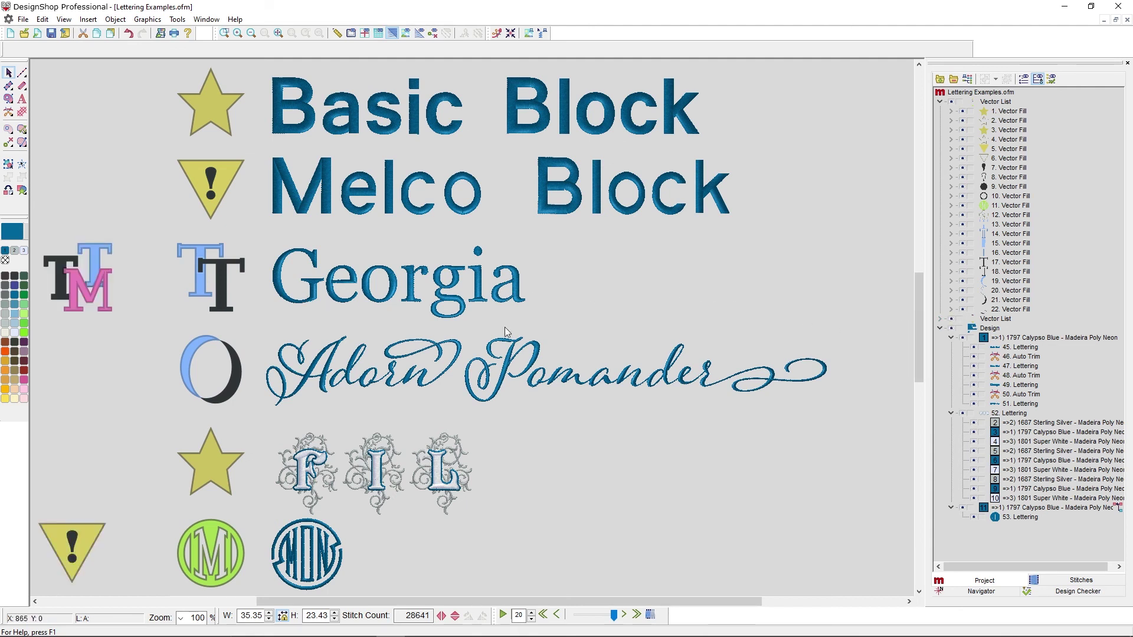